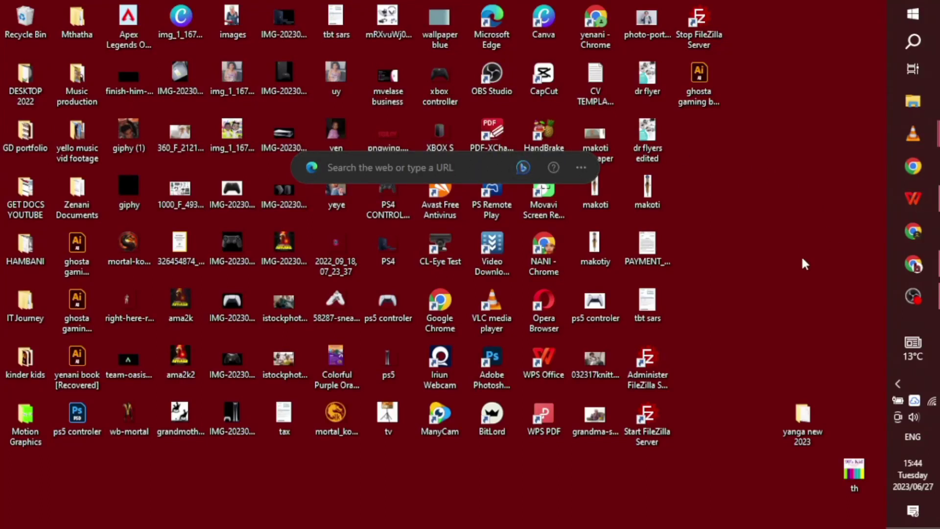
# - Move the yanga new 2023 folder into the desktop grid, then view and close the tbt sars PDF
pyautogui.moveTo(793, 419); pyautogui.dragTo(700, 416)
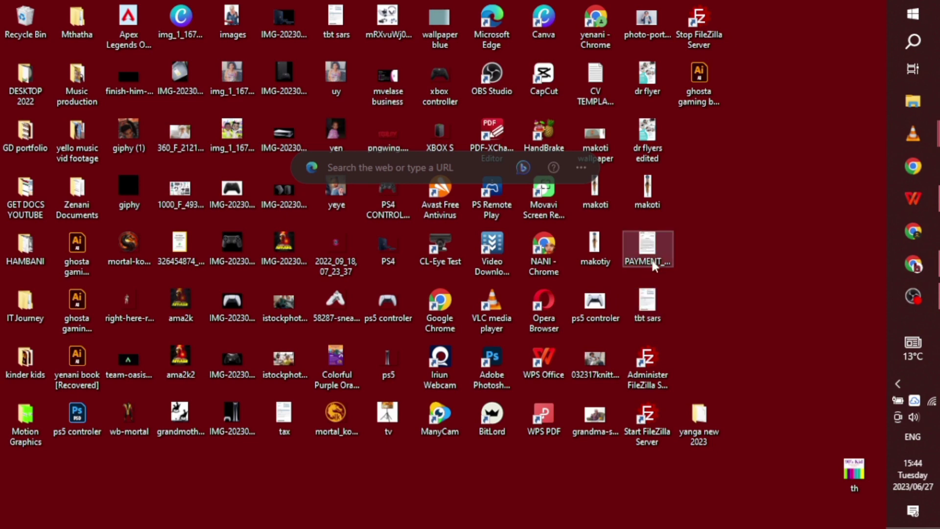
pyautogui.doubleClick(649, 299)
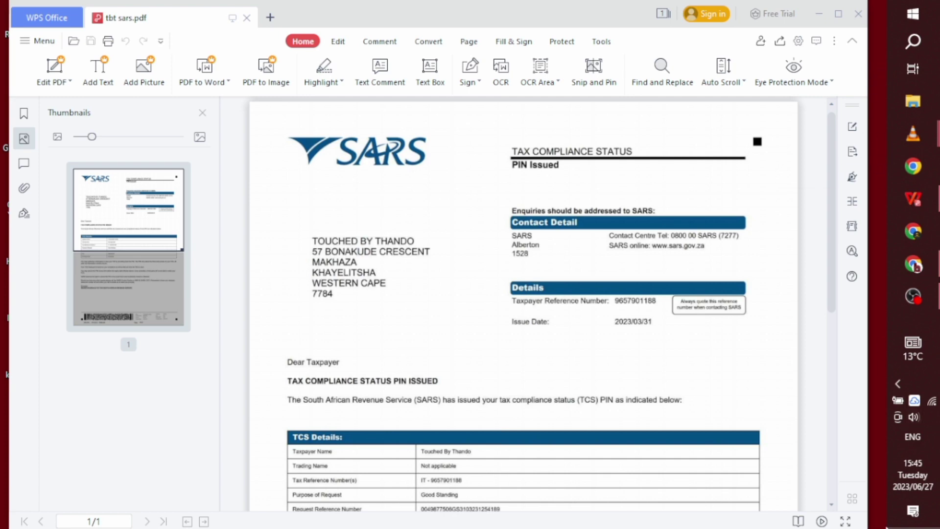
pyautogui.click(936, 526)
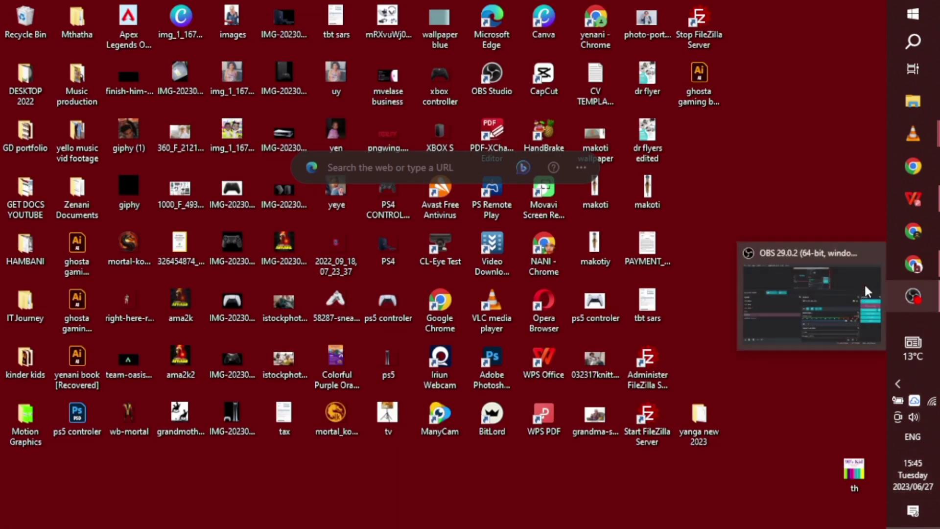
# - Return to Chrome's SARS Online Query tab showing the Tax Compliance System request form
pyautogui.click(913, 264)
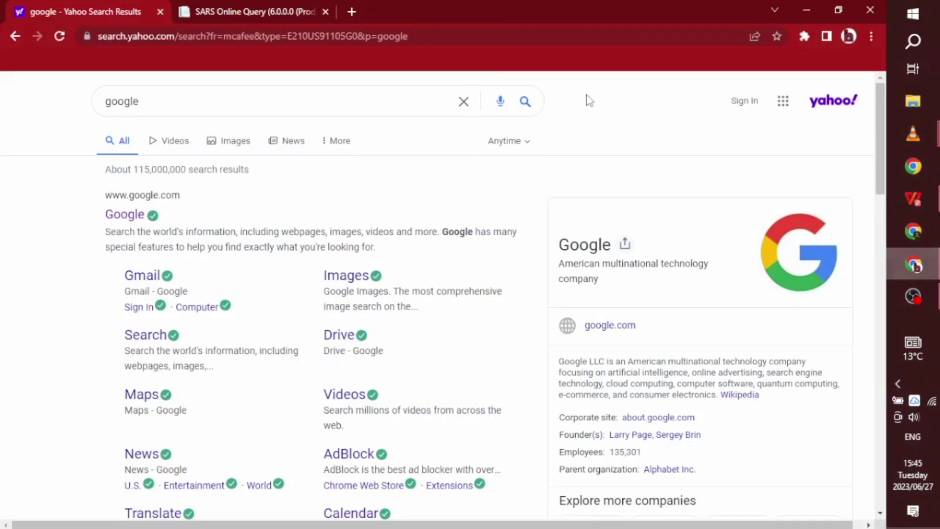
pyautogui.click(264, 14)
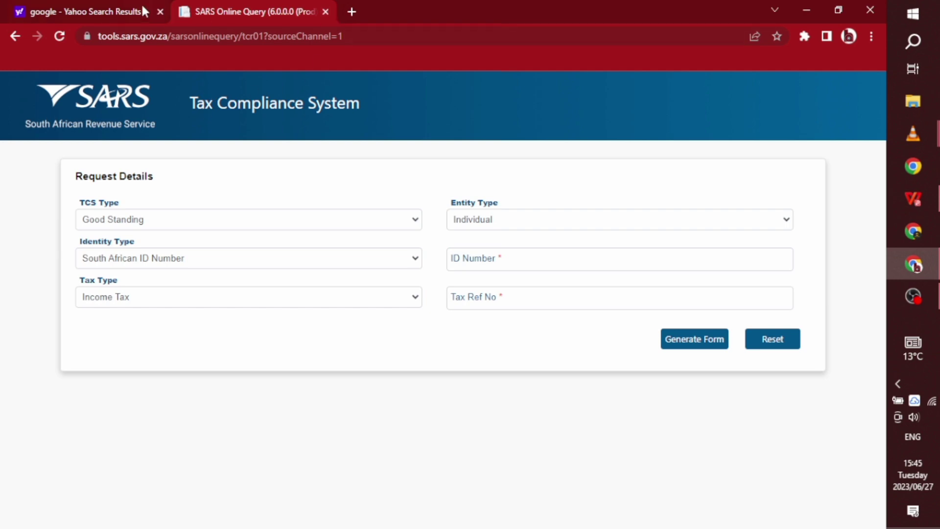
# - Open google.com in a new tab and close the old Yahoo results tab
pyautogui.click(352, 12)
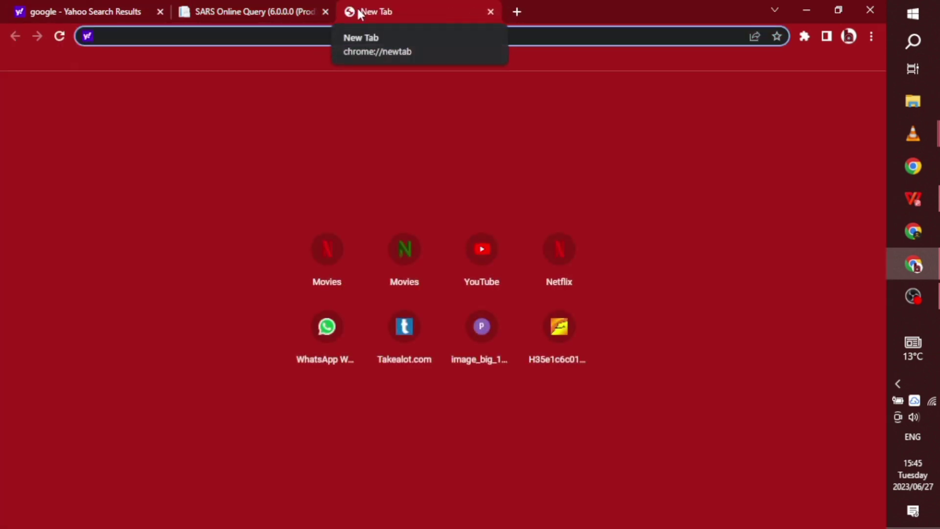
pyautogui.write('googl')
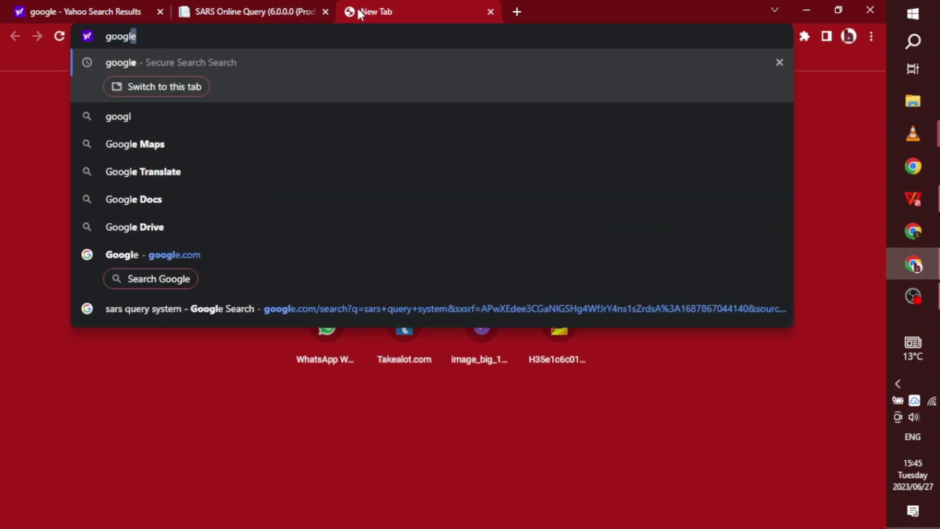
pyautogui.write('e')
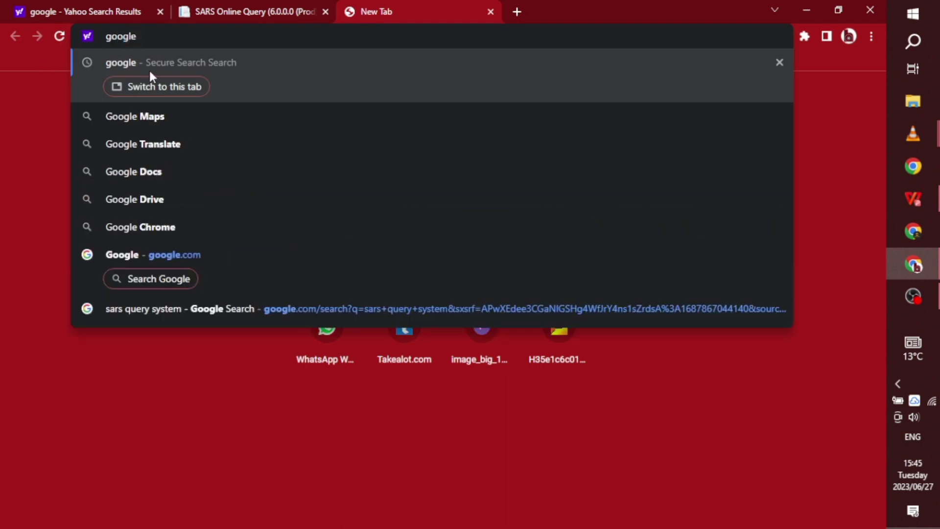
pyautogui.press('Return')
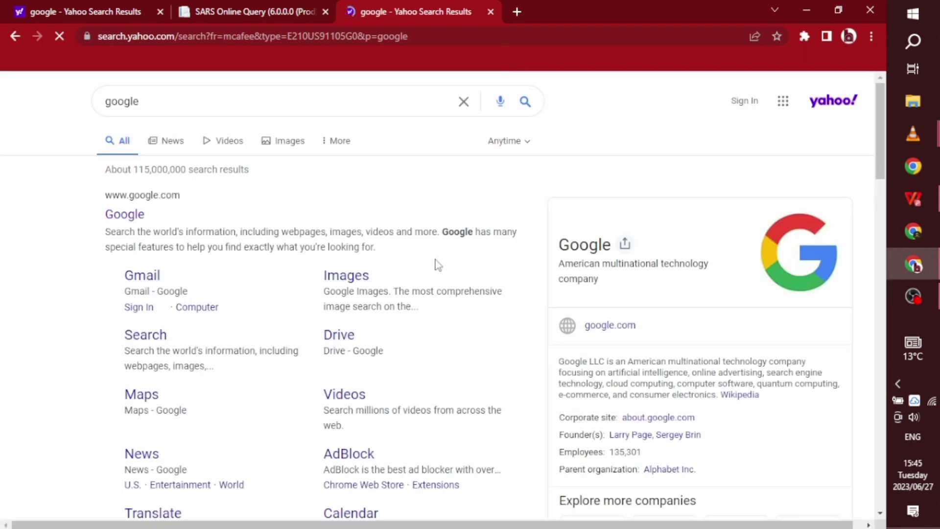
pyautogui.click(141, 217)
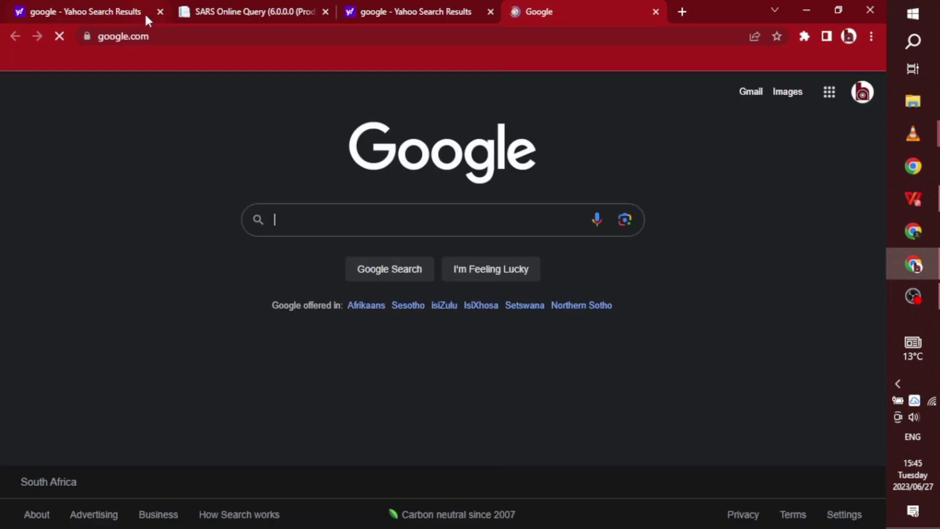
pyautogui.click(160, 12)
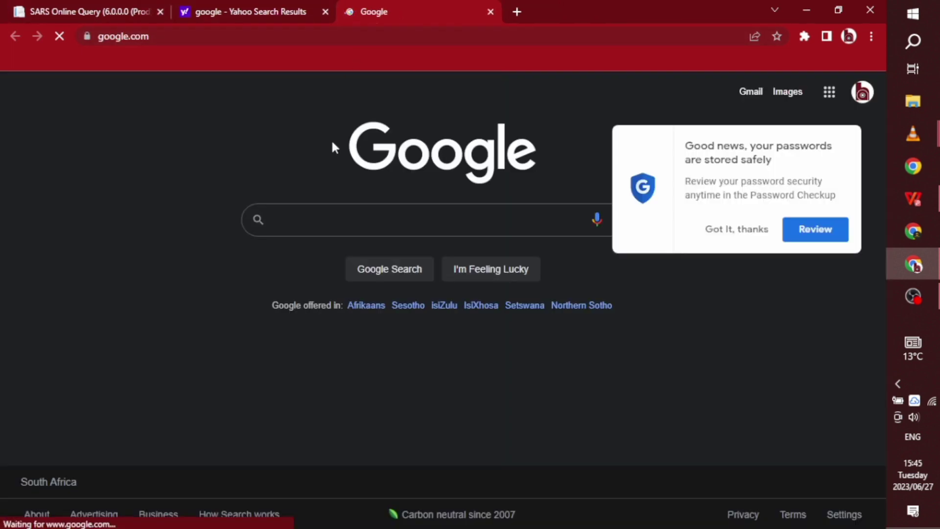
# - Dismiss the password checkup notice and search Google for 'sars query system'
pyautogui.click(729, 230)
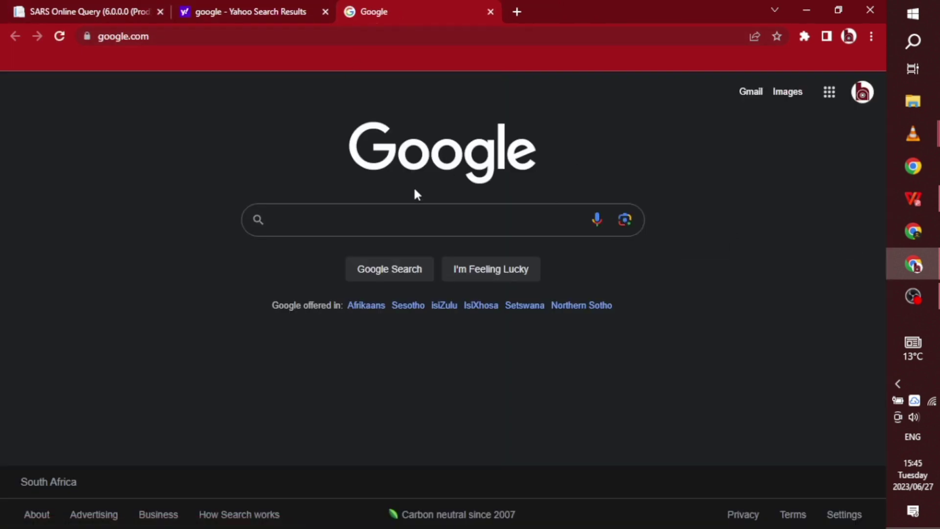
pyautogui.click(412, 225)
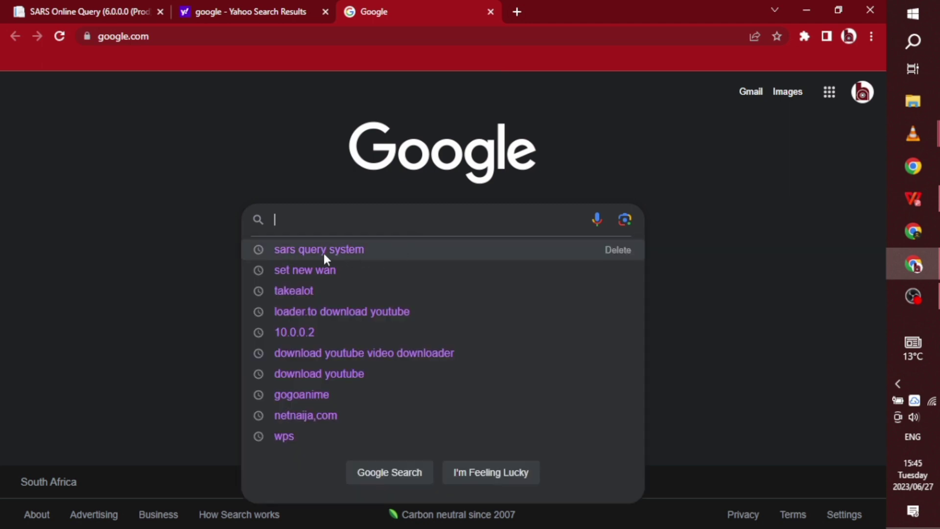
pyautogui.click(364, 249)
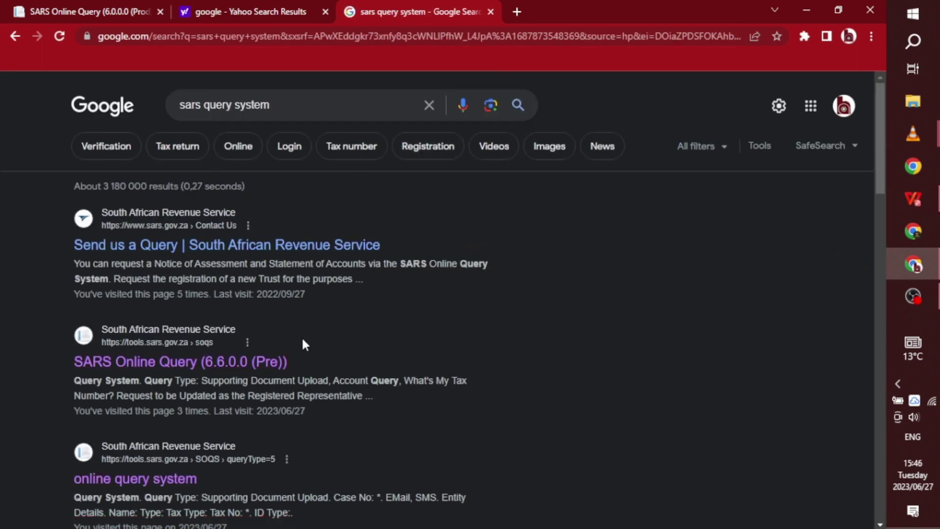
# - Open the 'SARS Online Query (6.0.0.0 (Prod))' search result
pyautogui.scroll(-4, 879, 167)
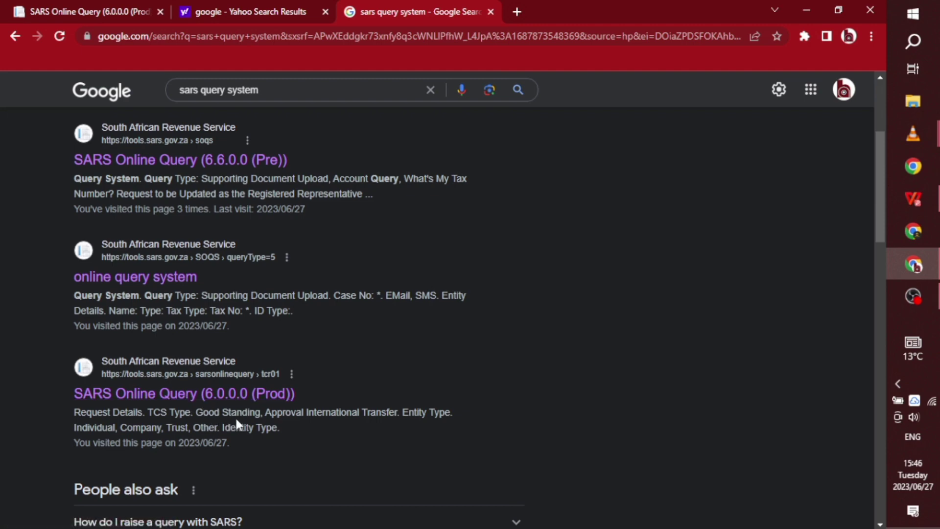
pyautogui.click(213, 394)
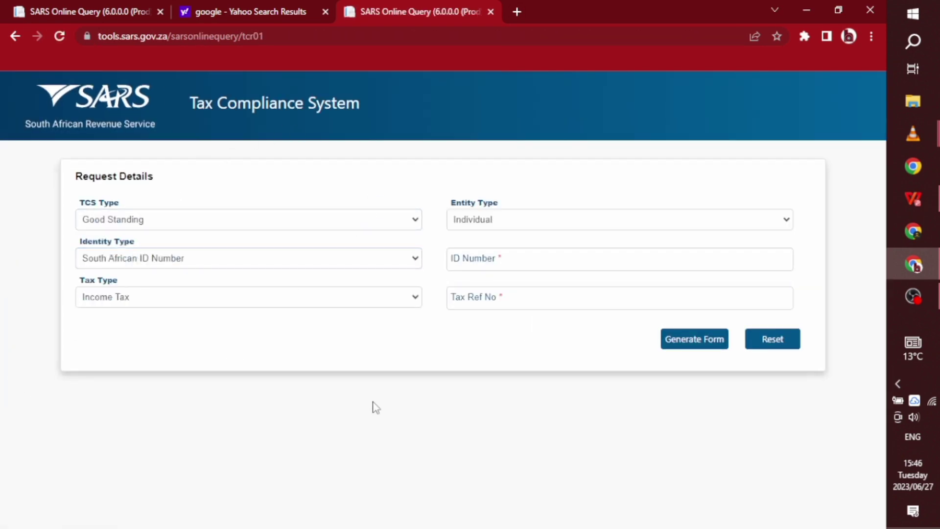
# - Set Entity Type to Company, with Company Registration Number identity and Income Tax
pyautogui.click(535, 225)
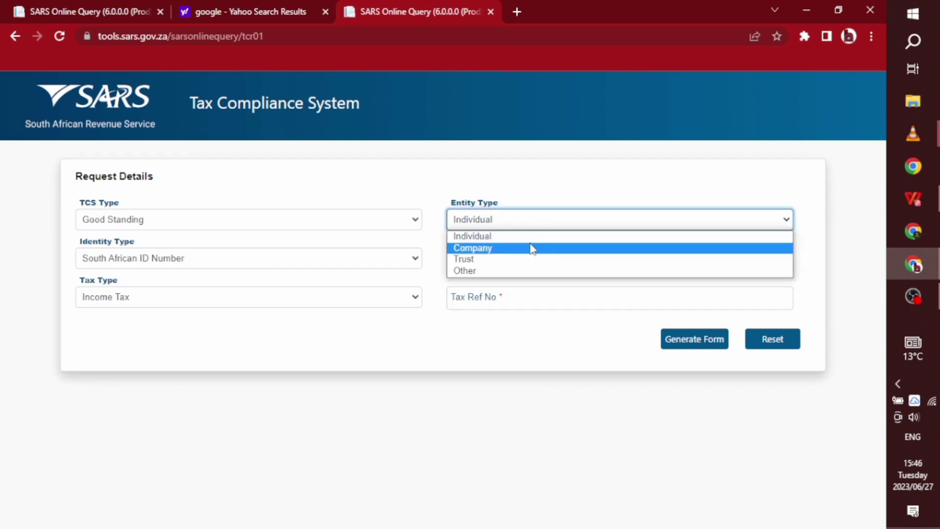
pyautogui.click(531, 248)
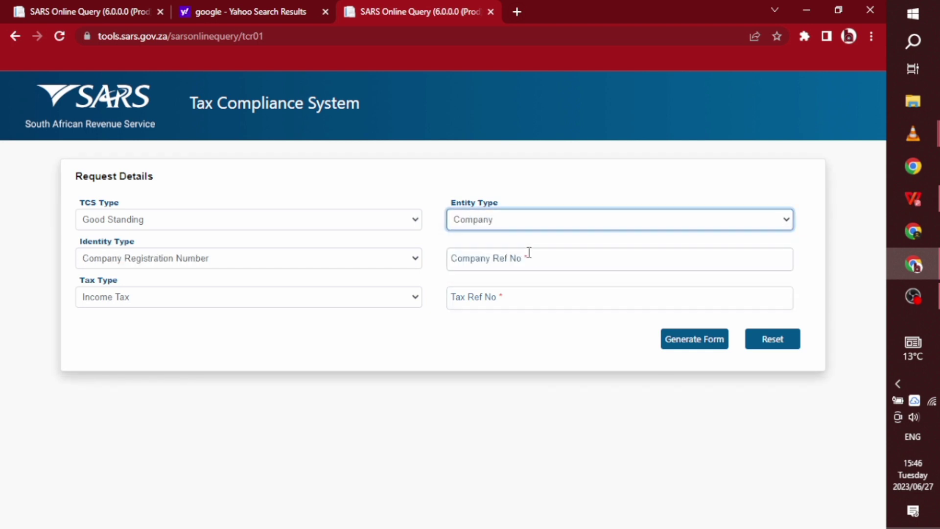
pyautogui.click(273, 260)
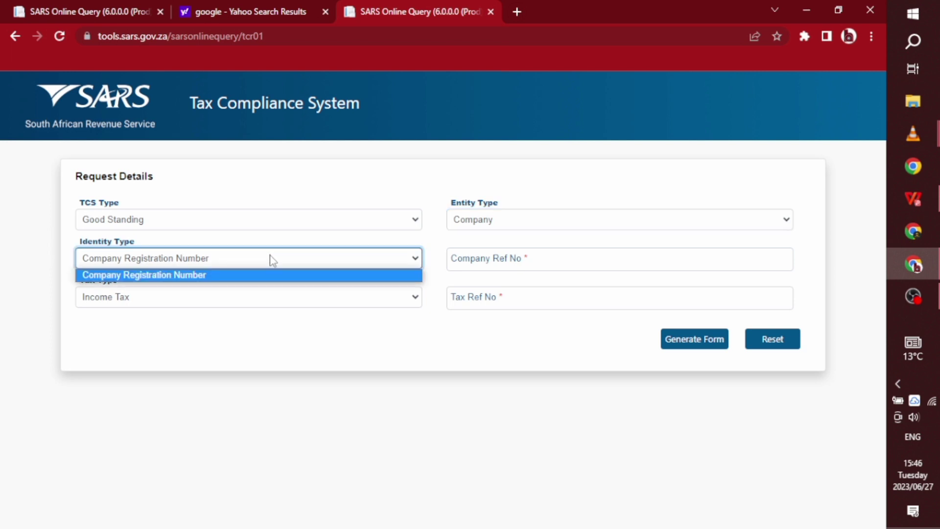
pyautogui.click(273, 275)
pyautogui.click(264, 297)
pyautogui.click(266, 313)
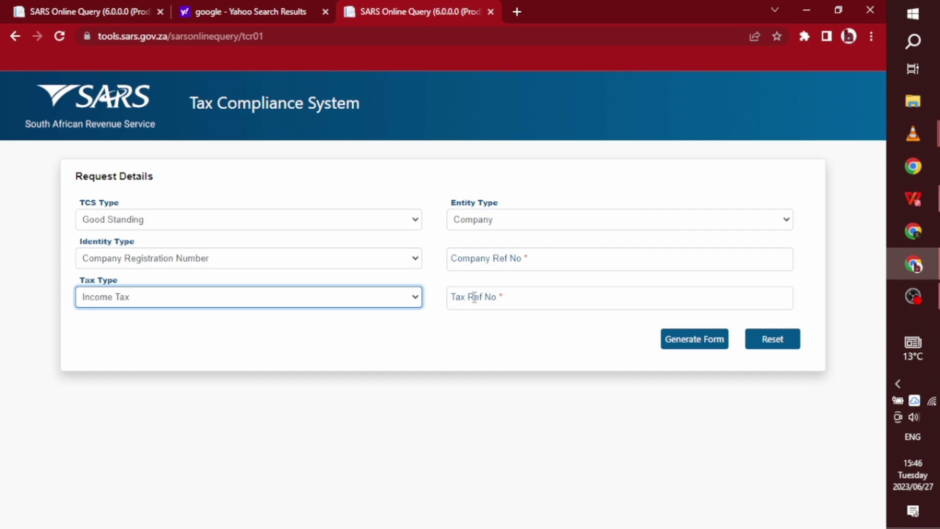
# - Autofill the saved company registration and tax reference numbers, then generate the form
pyautogui.click(507, 255)
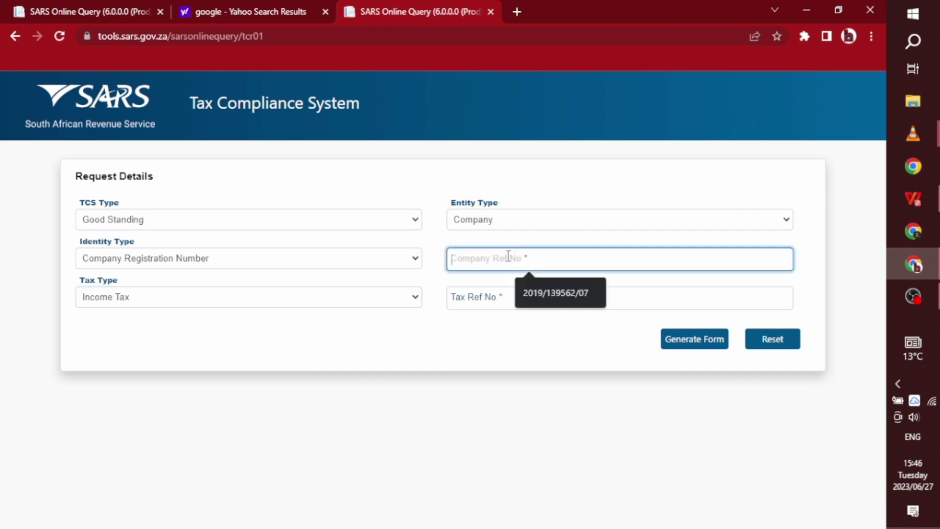
pyautogui.click(536, 285)
pyautogui.click(493, 312)
pyautogui.click(525, 332)
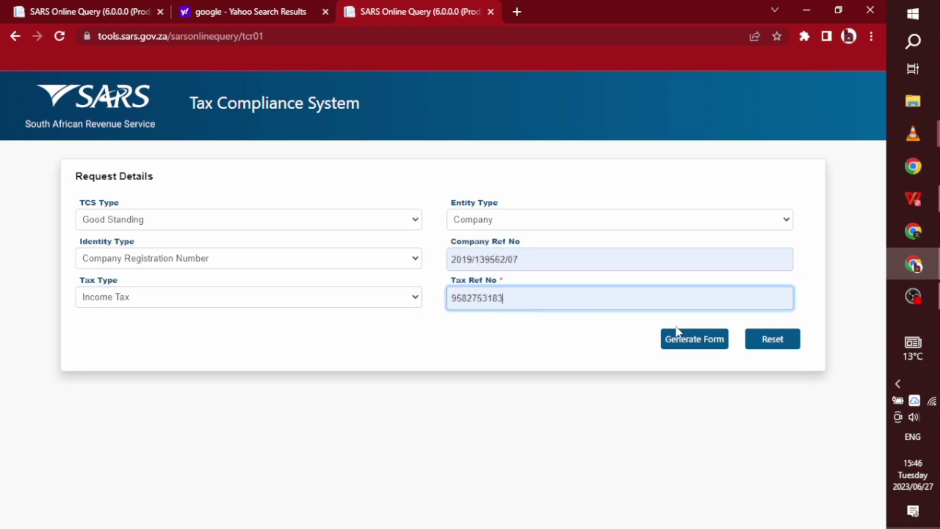
pyautogui.click(704, 347)
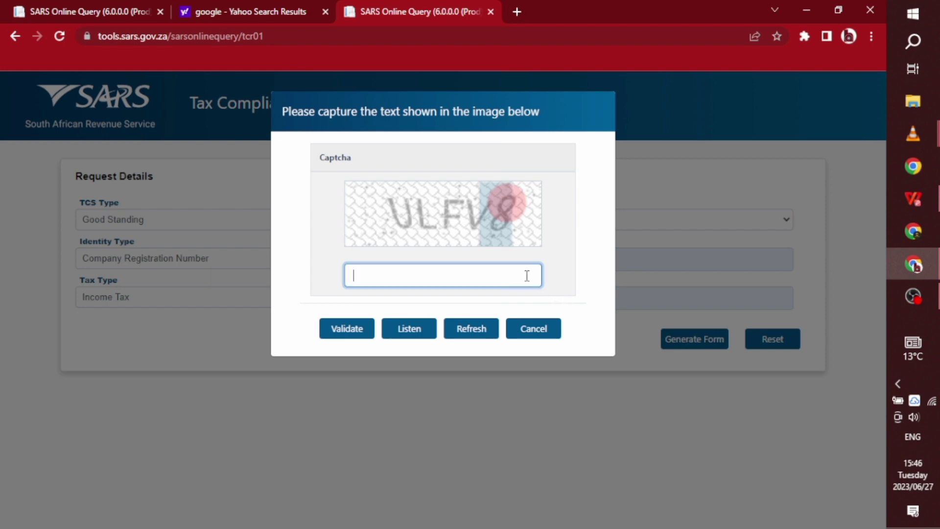
# - Enter the five-character captcha text, correcting a typo, and validate it
pyautogui.write('u')
pyautogui.press('BackSpace')
pyautogui.write('uLFV8')
pyautogui.click(325, 332)
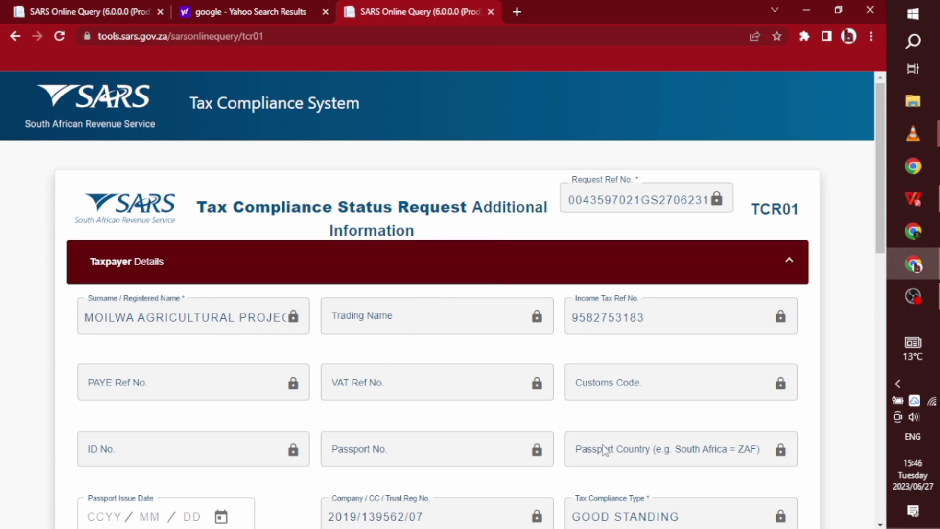
pyautogui.scroll(-1, 877, 204)
pyautogui.moveTo(879, 218); pyautogui.dragTo(860, 215)
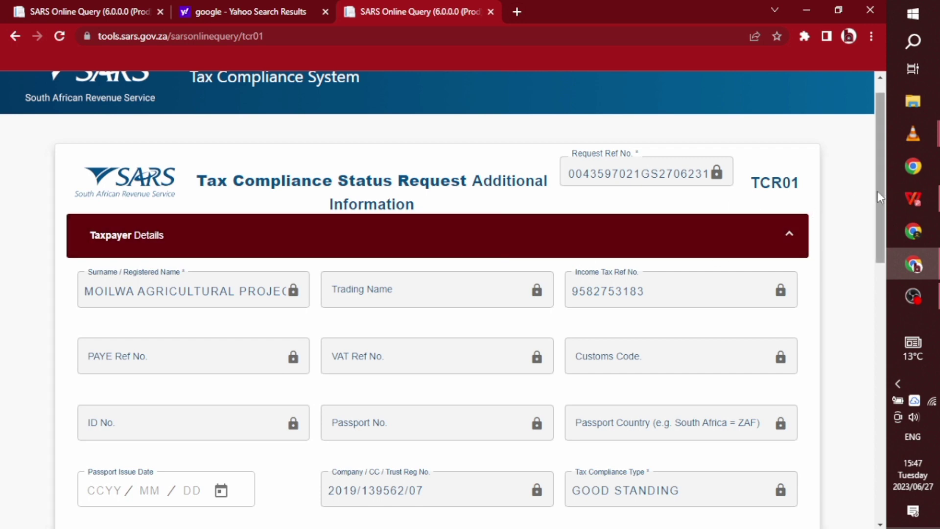
pyautogui.moveTo(877, 191); pyautogui.dragTo(861, 337)
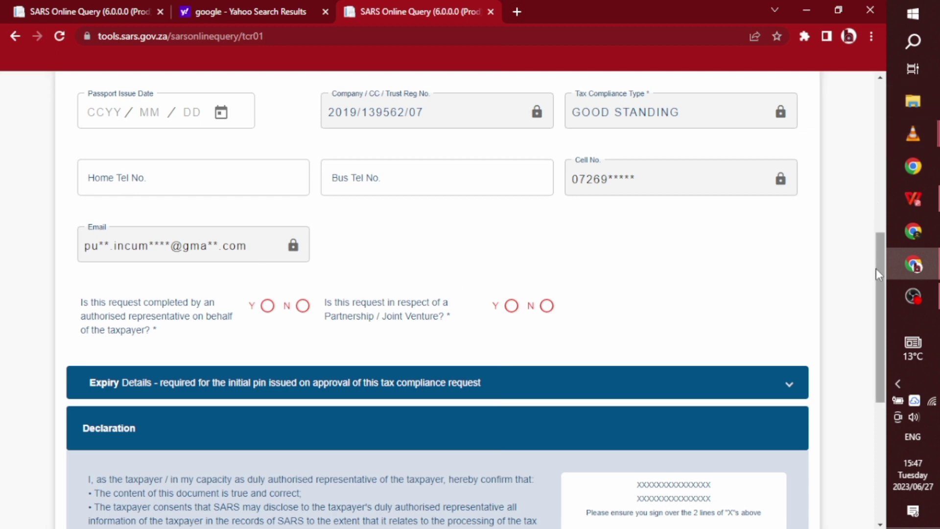
pyautogui.moveTo(877, 271); pyautogui.dragTo(876, 293)
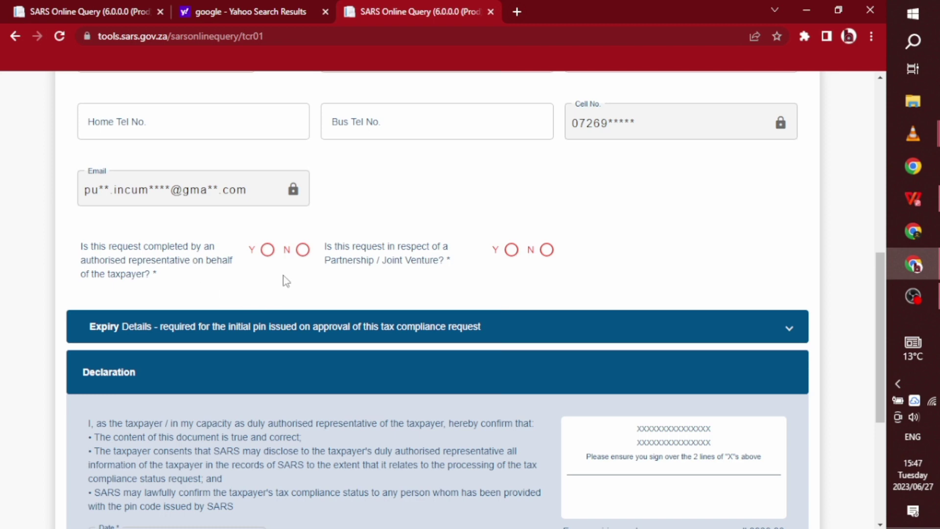
# - Declare an authorised representative, not a partnership, with type Representative Taxpayer
pyautogui.click(266, 250)
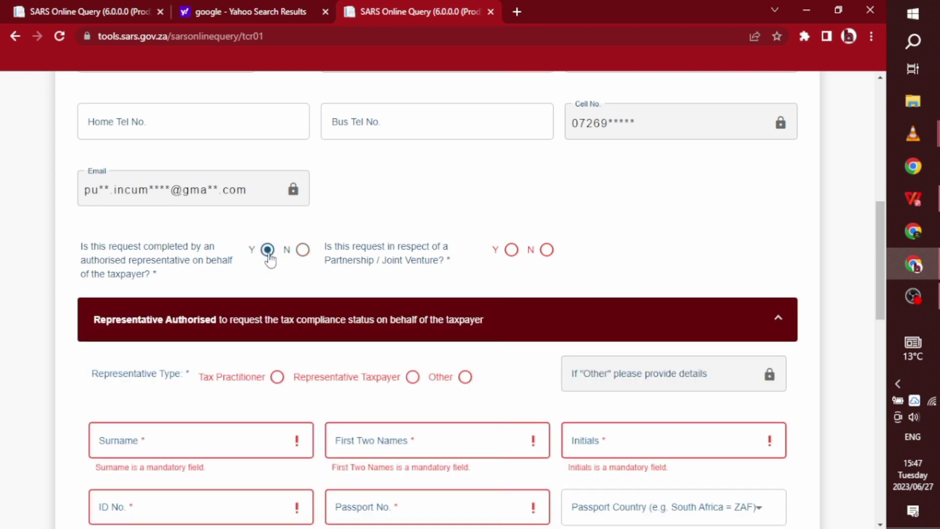
pyautogui.click(546, 250)
pyautogui.click(412, 377)
pyautogui.moveTo(881, 258); pyautogui.dragTo(864, 300)
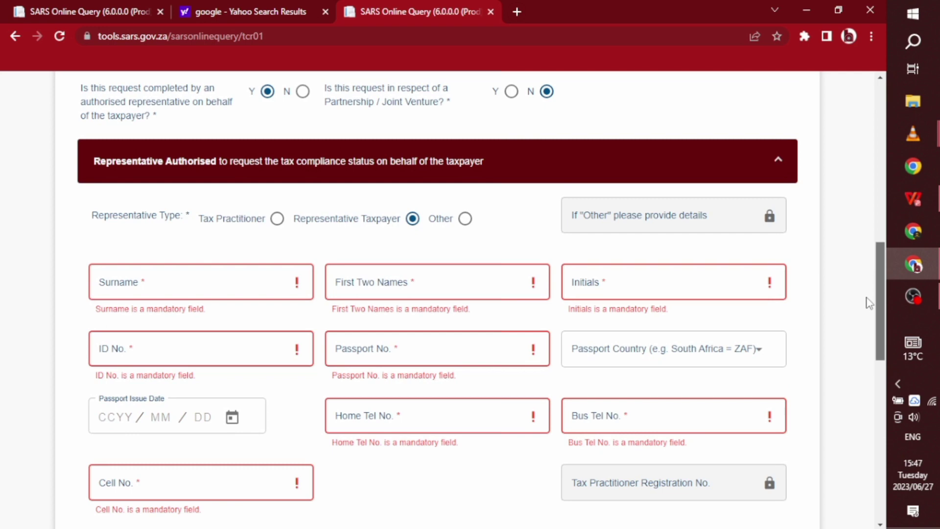
# - Enter the representative's first two names, retyping them after mistakes
pyautogui.click(375, 286)
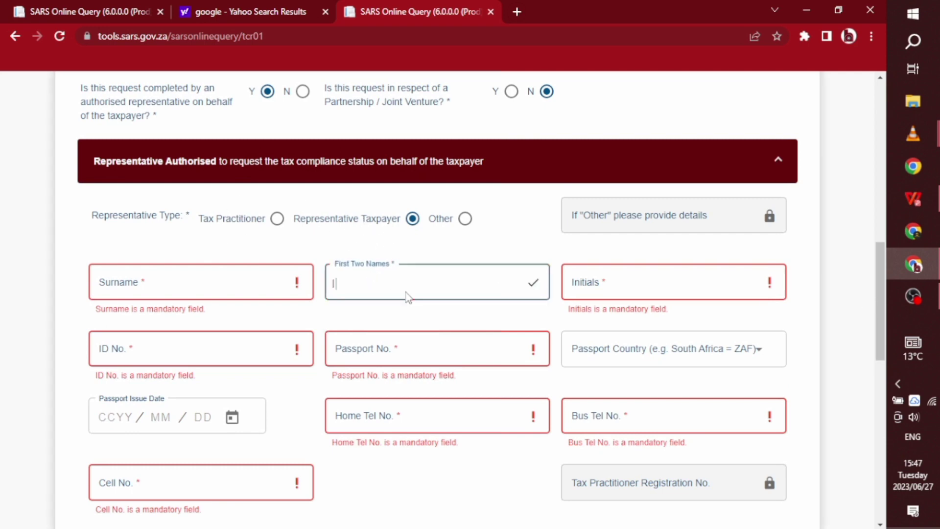
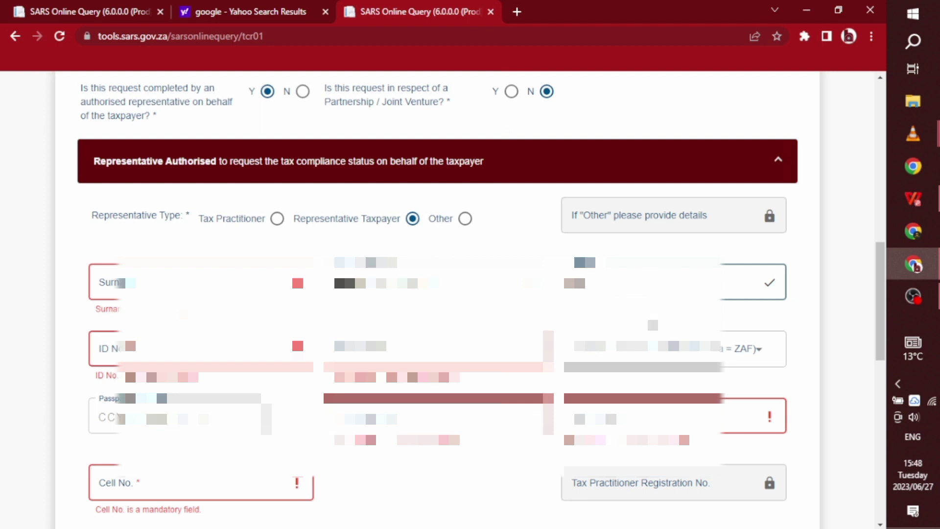
# - Enter the representative's surname and begin typing their ID number
pyautogui.click(107, 283)
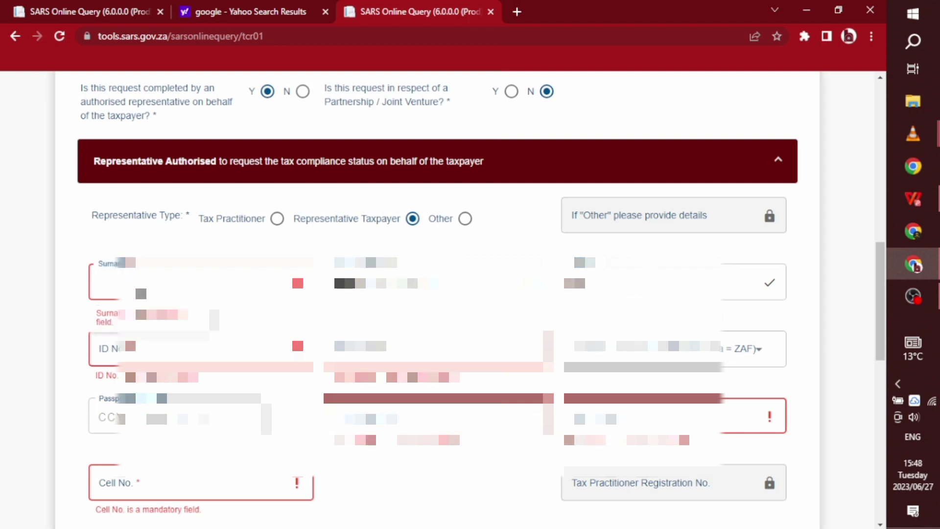
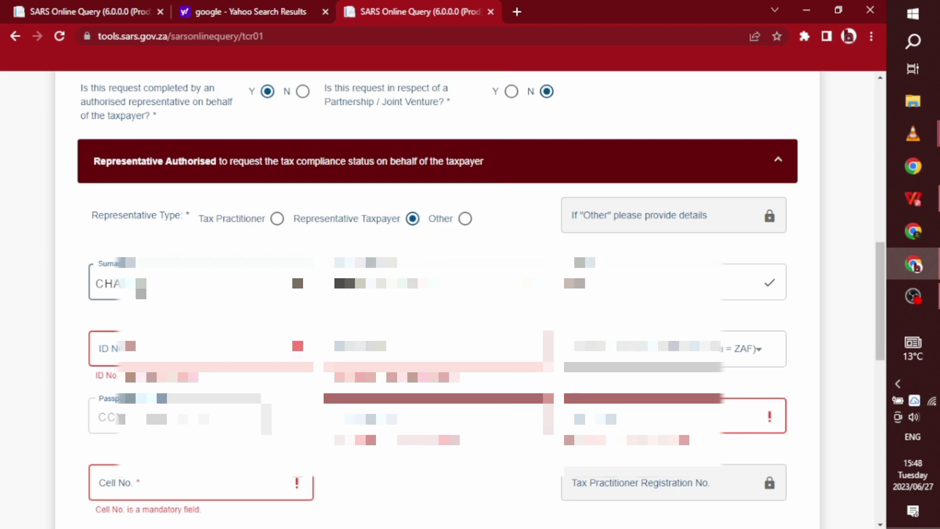
pyautogui.click(147, 348)
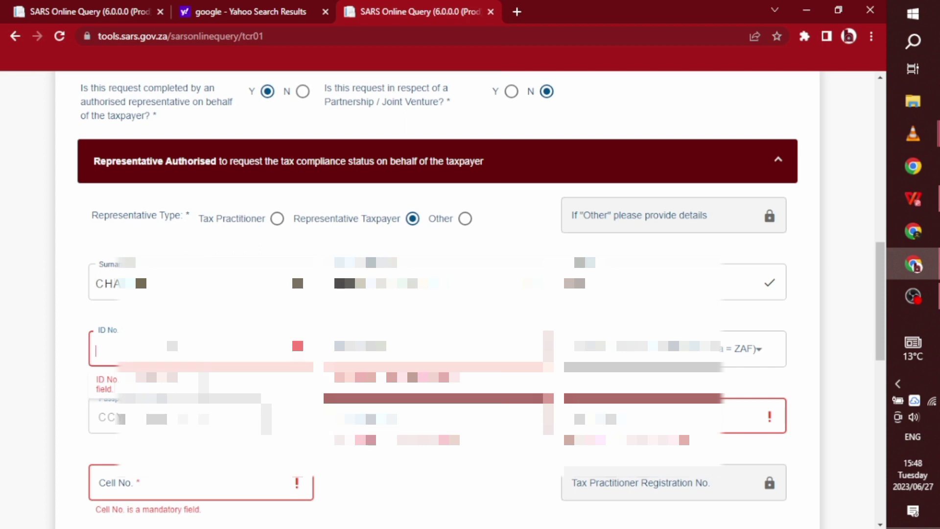
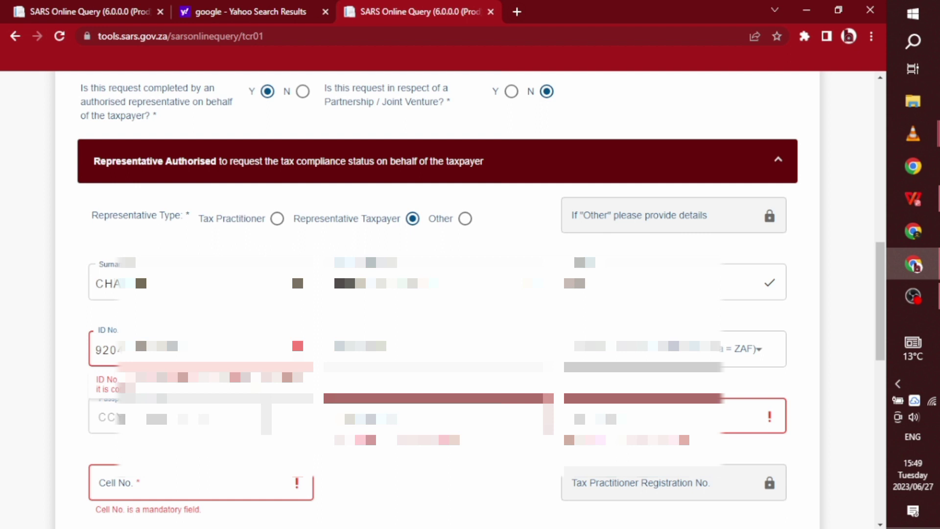
# - Paste the representative's passport details into the Passport field
pyautogui.rightClick(345, 421)
pyautogui.click(382, 309)
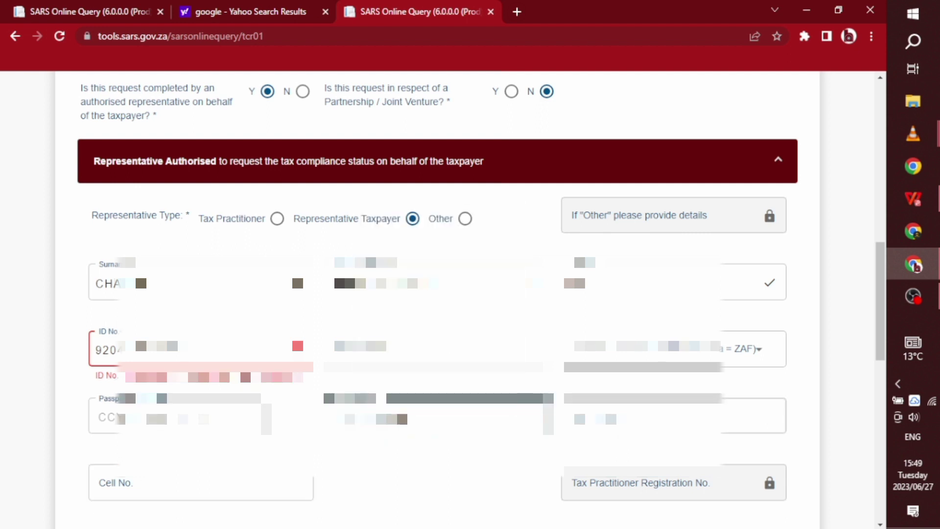
pyautogui.rightClick(583, 210)
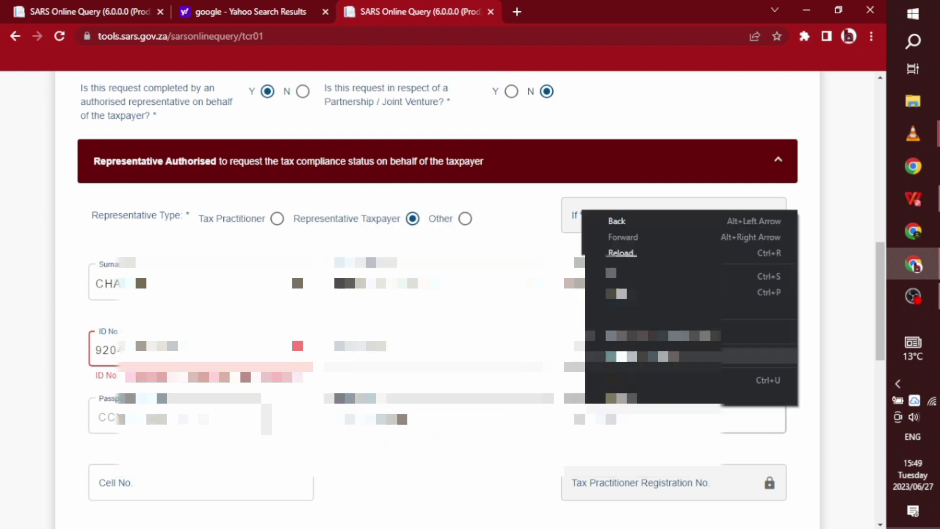
pyautogui.rightClick(592, 197)
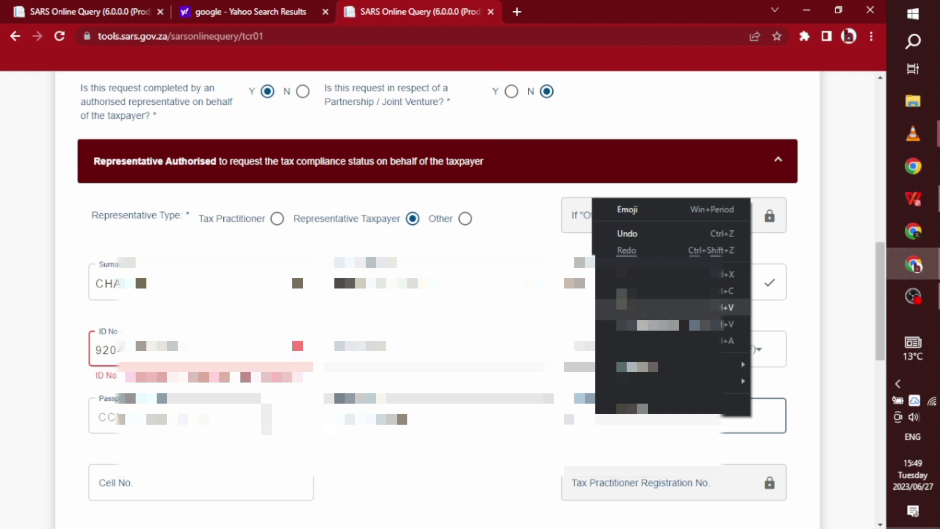
pyautogui.press('Escape')
# - Fill the representative's cell number from the saved autofill suggestion
pyautogui.click(127, 486)
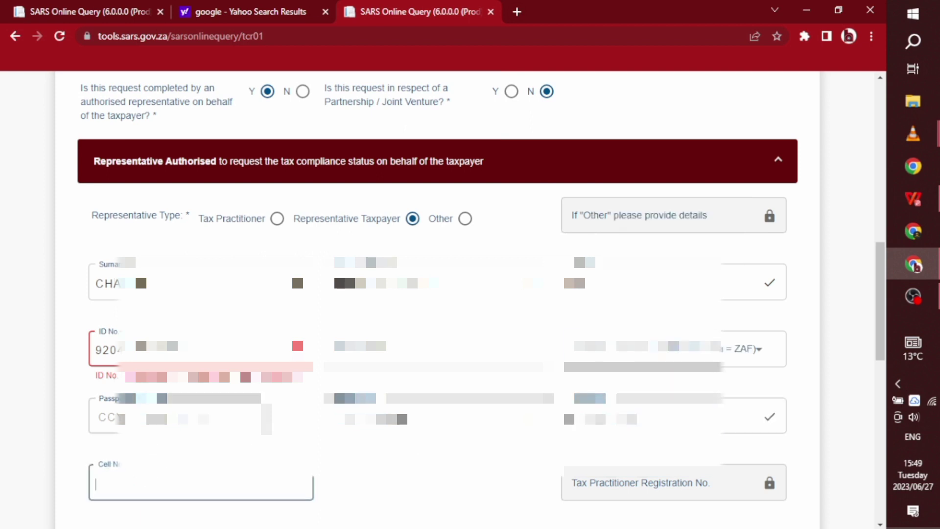
pyautogui.press('Down')
pyautogui.press('Return')
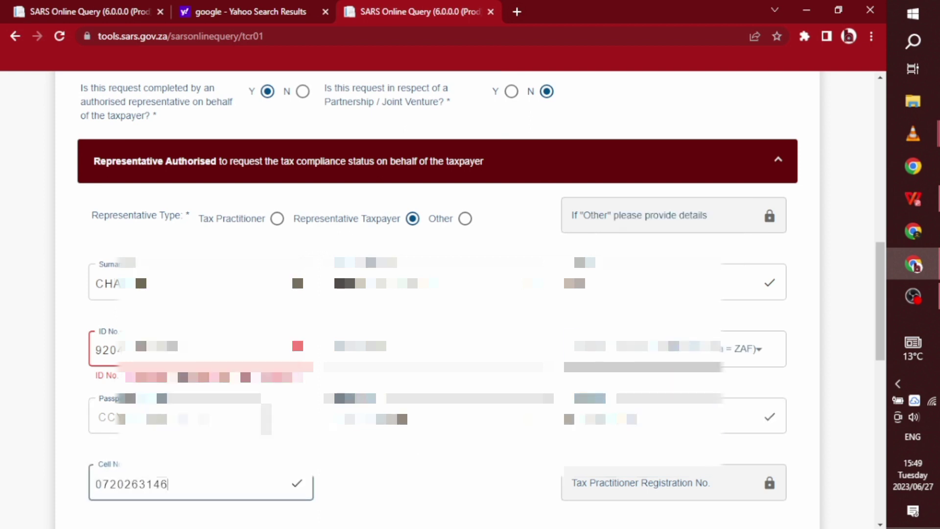
pyautogui.click(398, 403)
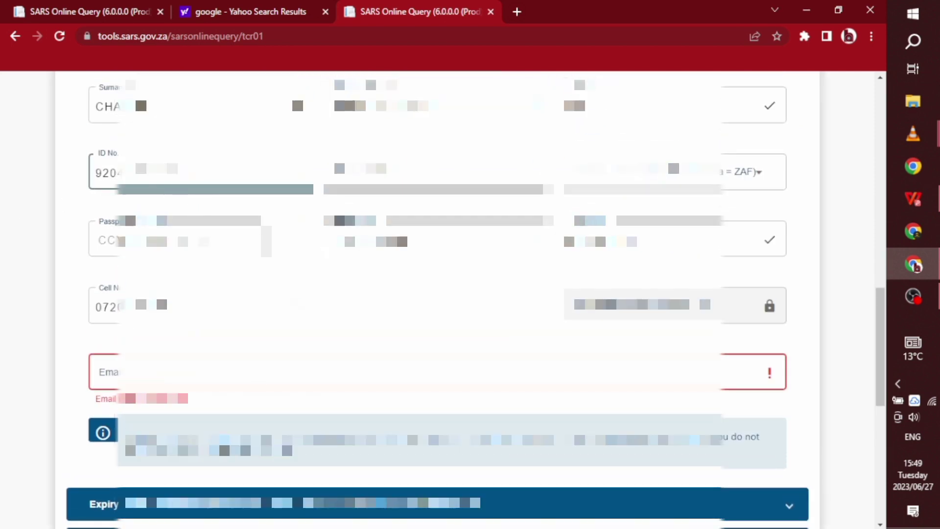
# - Enter the representative's Gmail address and scroll down to the dated Declaration
pyautogui.click(96, 373)
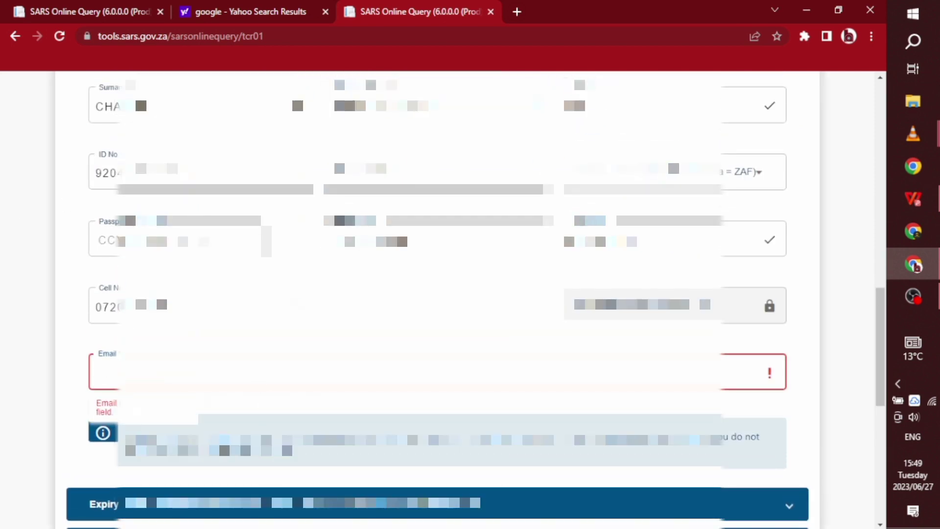
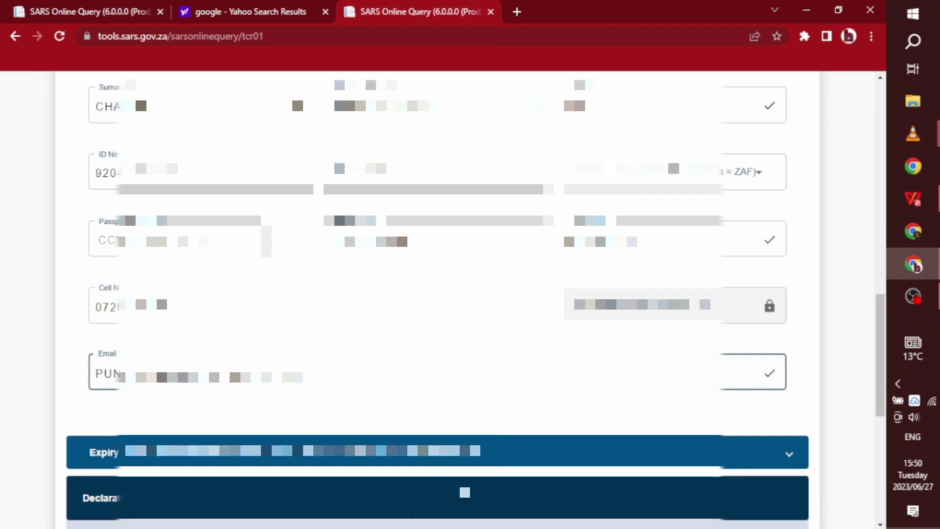
pyautogui.moveTo(877, 299); pyautogui.dragTo(859, 421)
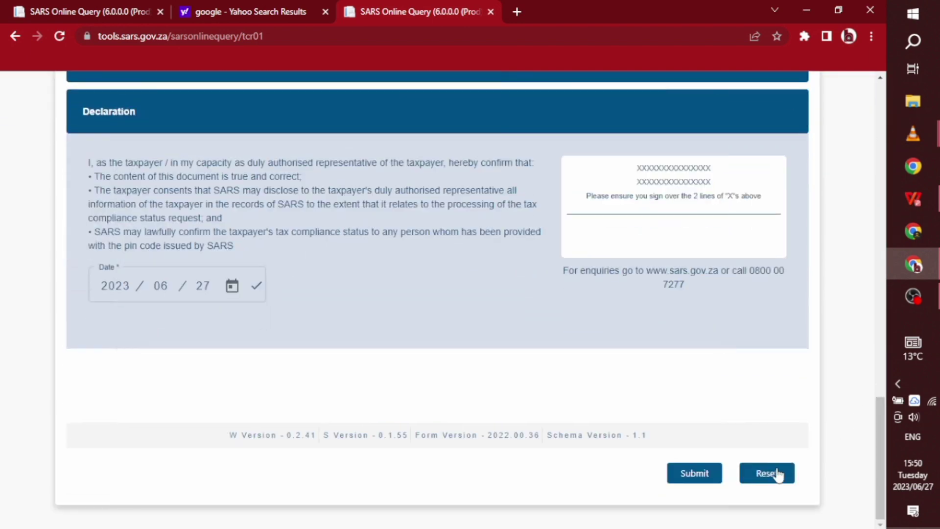
pyautogui.click(699, 473)
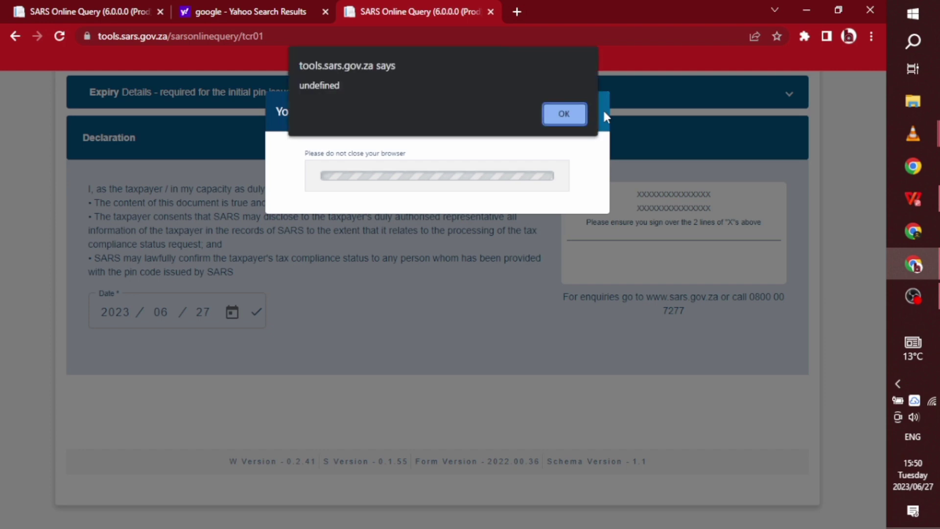
pyautogui.click(551, 112)
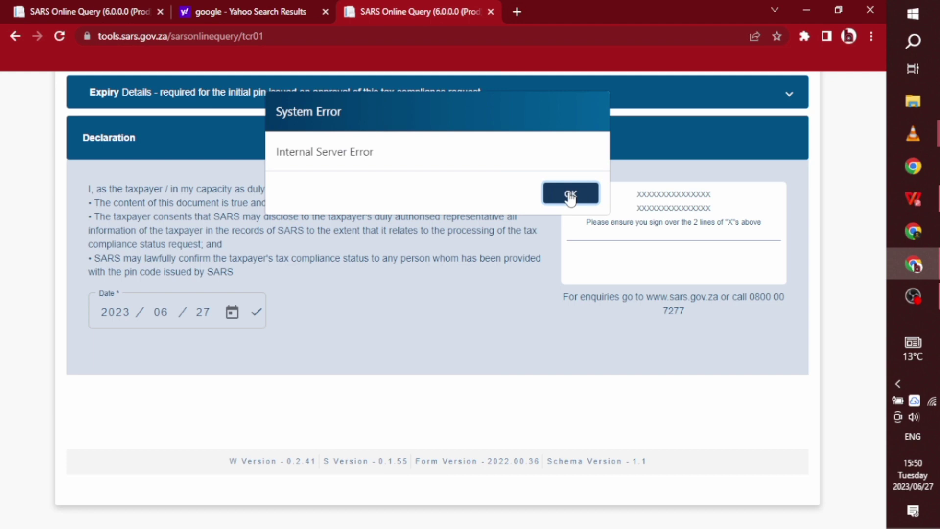
pyautogui.click(570, 195)
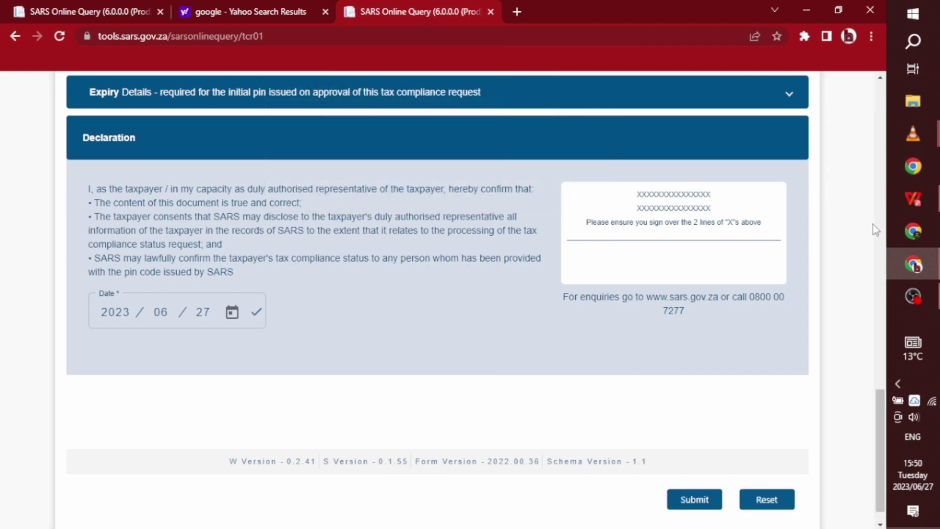
pyautogui.moveTo(879, 391); pyautogui.dragTo(850, 428)
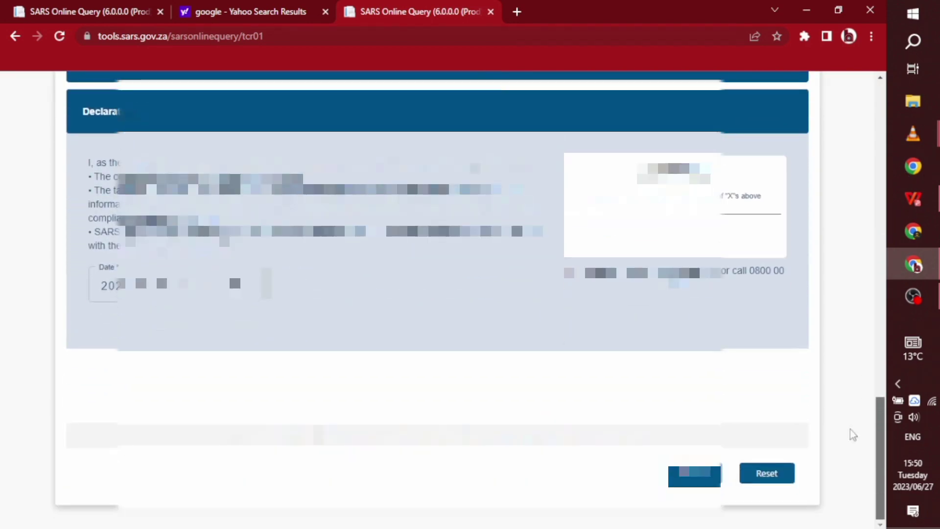
# - Resubmit the request and validate the second captcha
pyautogui.click(718, 472)
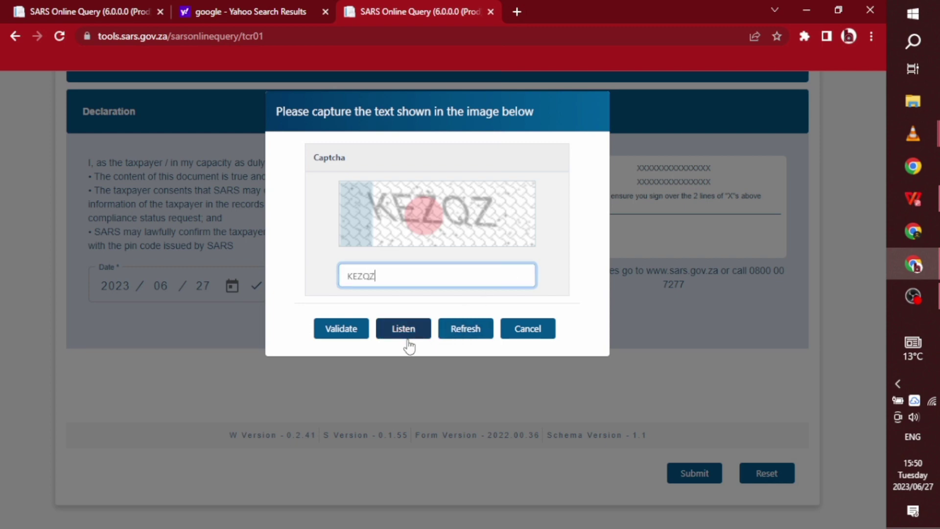
pyautogui.click(360, 332)
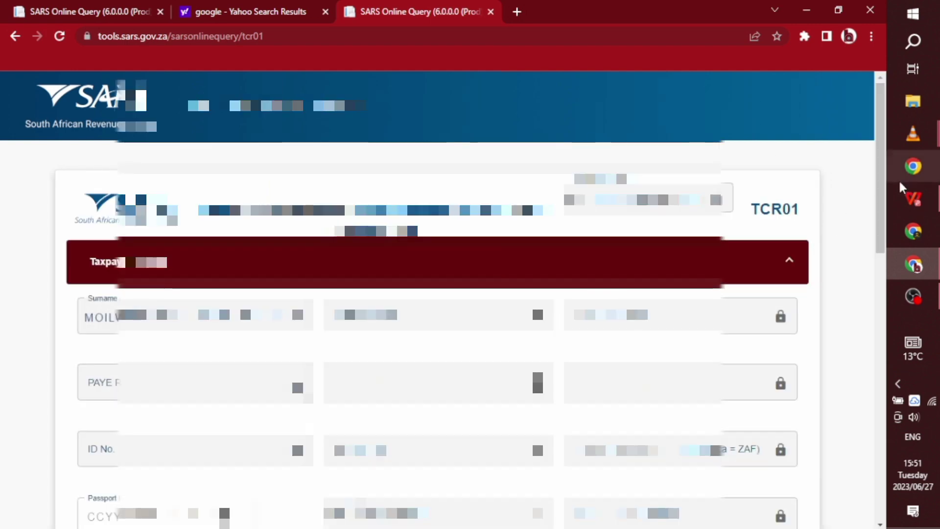
# - Refill the representative's surname, ID number, passport, cell number and e-mail, then submit the request
pyautogui.scroll(-10, 854, 386)
pyautogui.scroll(10, 854, 385)
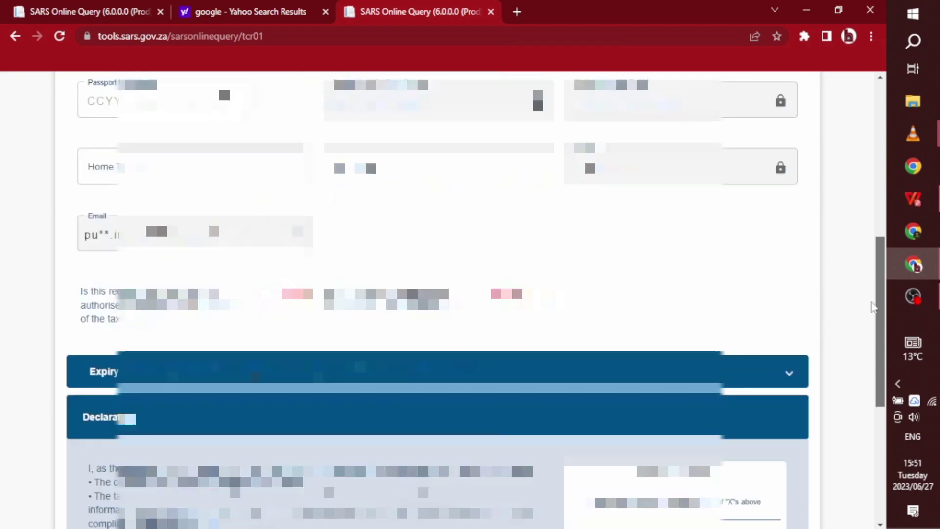
pyautogui.scroll(-8, 861, 342)
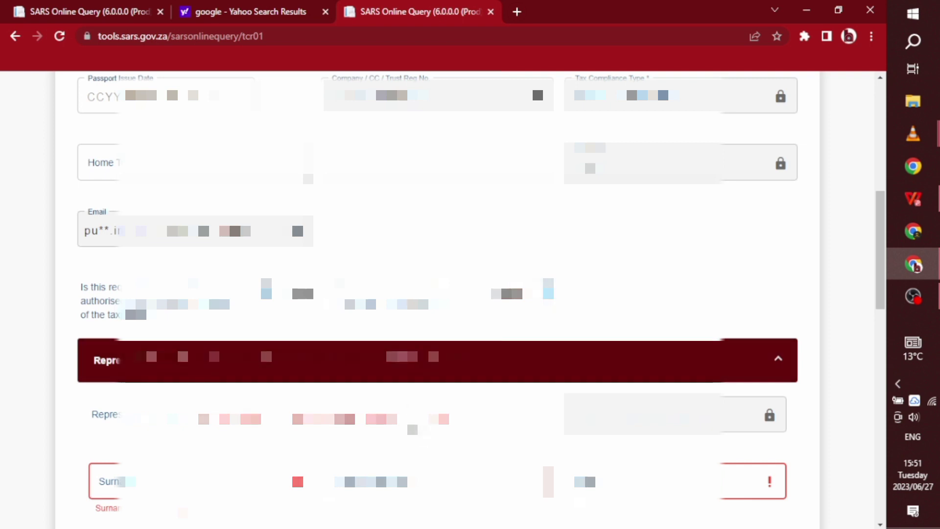
pyautogui.scroll(-5, 438, 294)
pyautogui.hotkey('ctrl', 'v')
pyautogui.press('Tab')
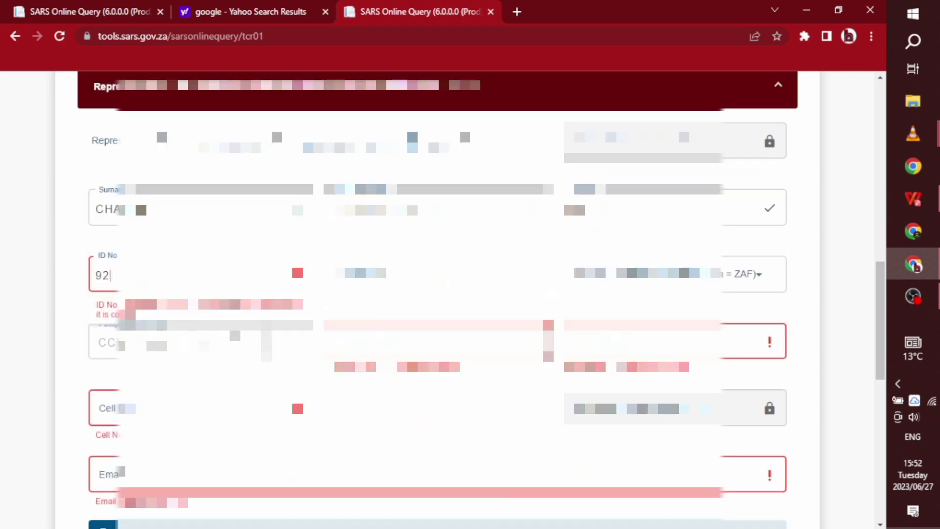
pyautogui.scroll(-10, 438, 294)
pyautogui.click(692, 491)
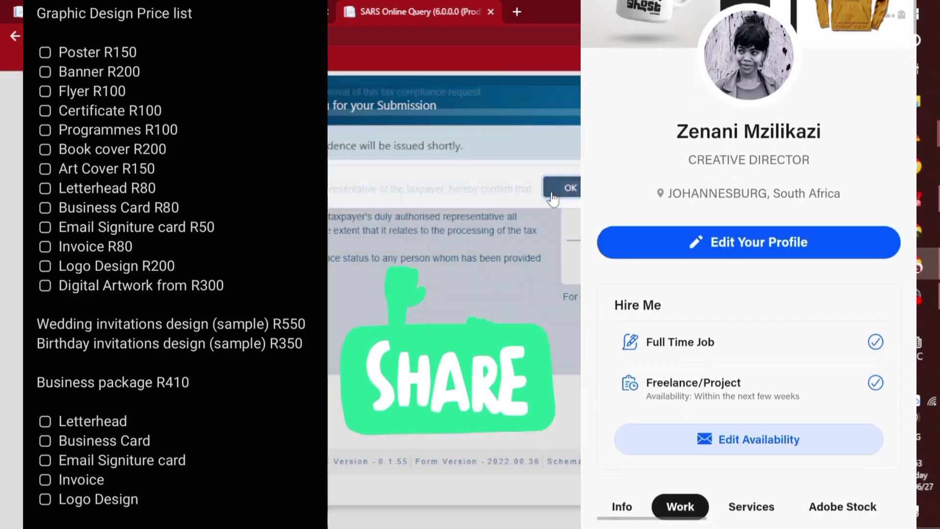
# - Dismiss the 'Thank You for your Submission' confirmation with OK
pyautogui.click(570, 194)
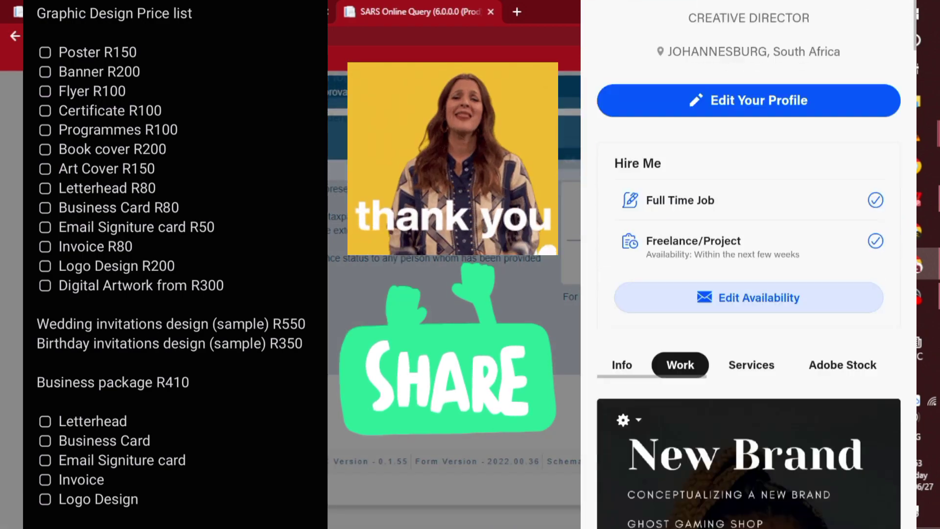